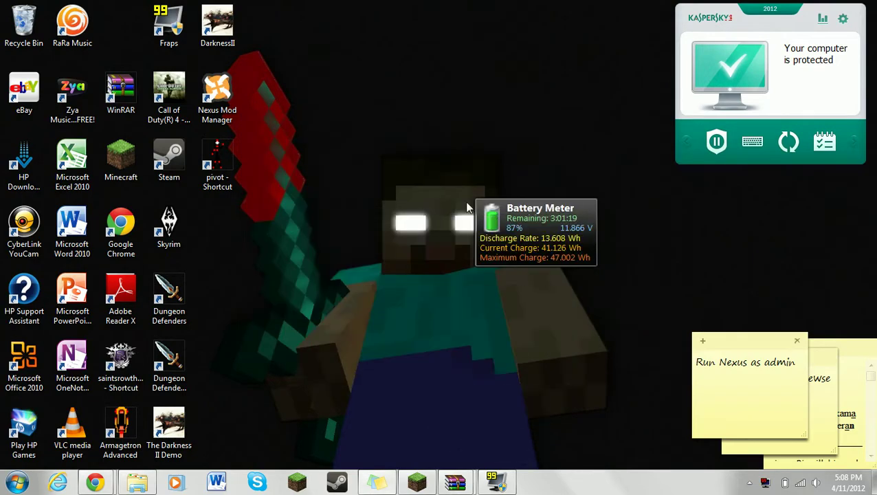
Switch to the Chrome window with the WinRAR download page and examine its download options.
{"action": "mouse_move", "coordinate": [99, 481]}
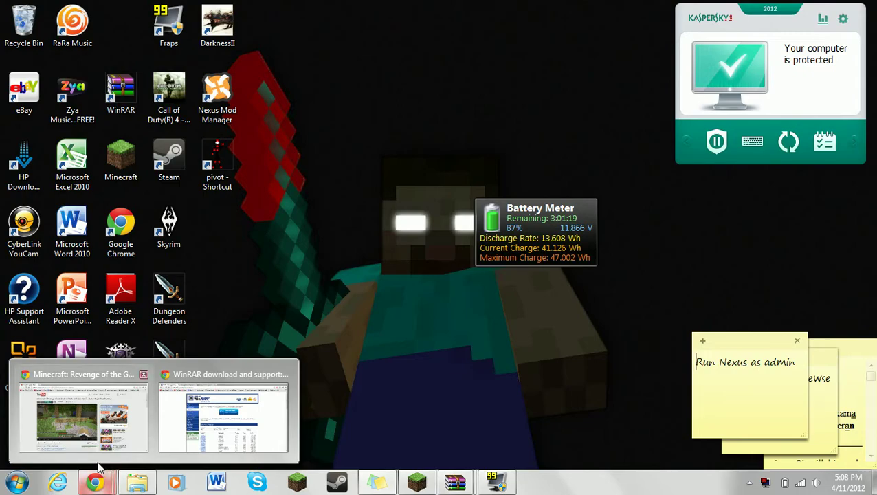
{"action": "left_click", "coordinate": [103, 481]}
{"action": "mouse_move", "coordinate": [103, 482]}
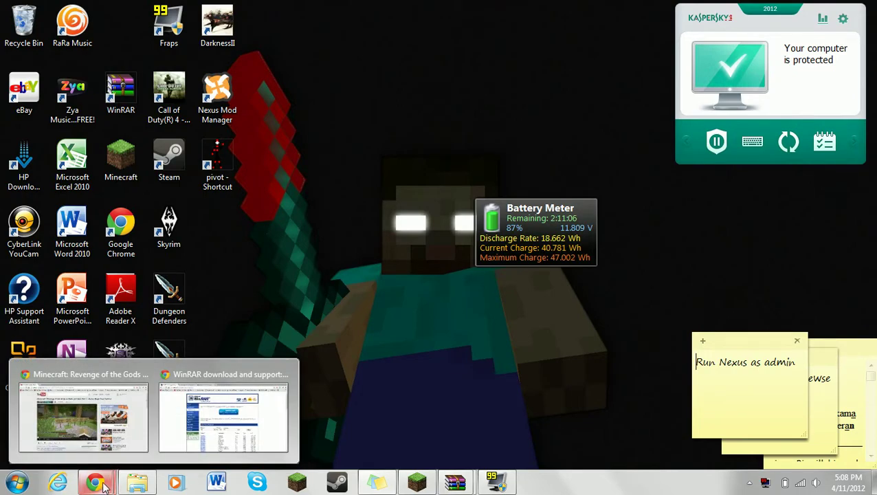
{"action": "left_click", "coordinate": [175, 430]}
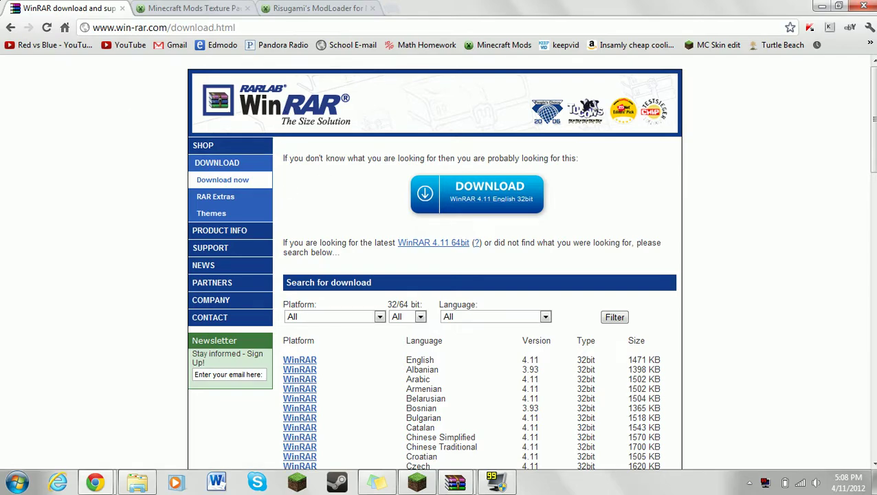
{"action": "left_click_drag", "start_coordinate": [127, 115], "coordinate": [275, 103]}
{"action": "left_click", "coordinate": [780, 123]}
{"action": "scroll", "coordinate": [147, 130], "scroll_direction": "down", "scroll_amount": 4}
{"action": "scroll", "coordinate": [147, 130], "scroll_direction": "up", "scroll_amount": 4}
{"action": "left_click_drag", "start_coordinate": [304, 158], "coordinate": [488, 180]}
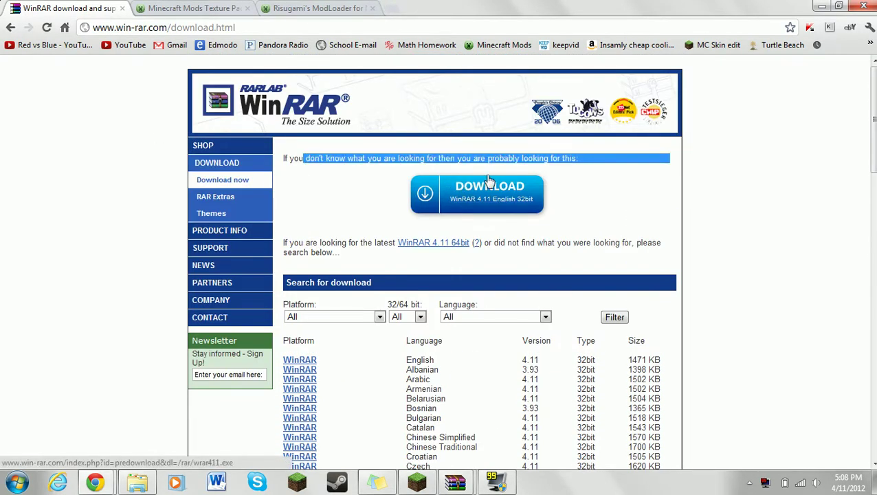
{"action": "left_click", "coordinate": [465, 215]}
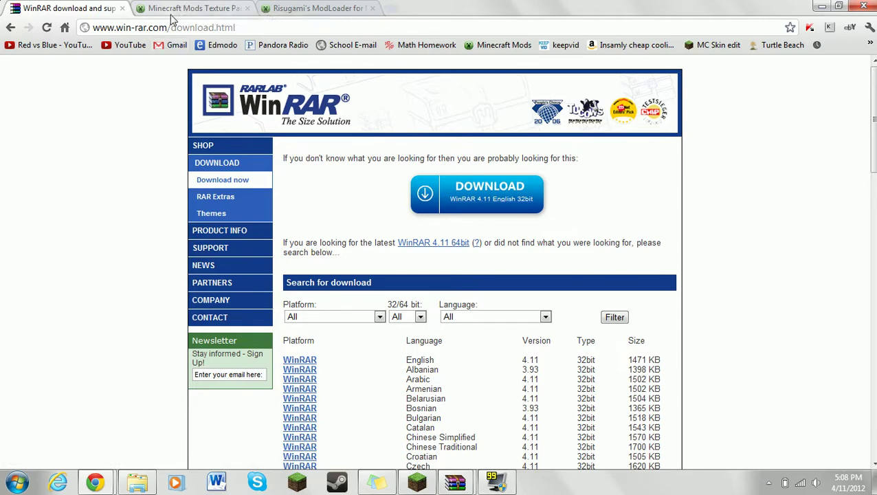
Switch to the minecraftdl.com page and browse the list of mods for Minecraft 1.2.5.
{"action": "left_click", "coordinate": [171, 17]}
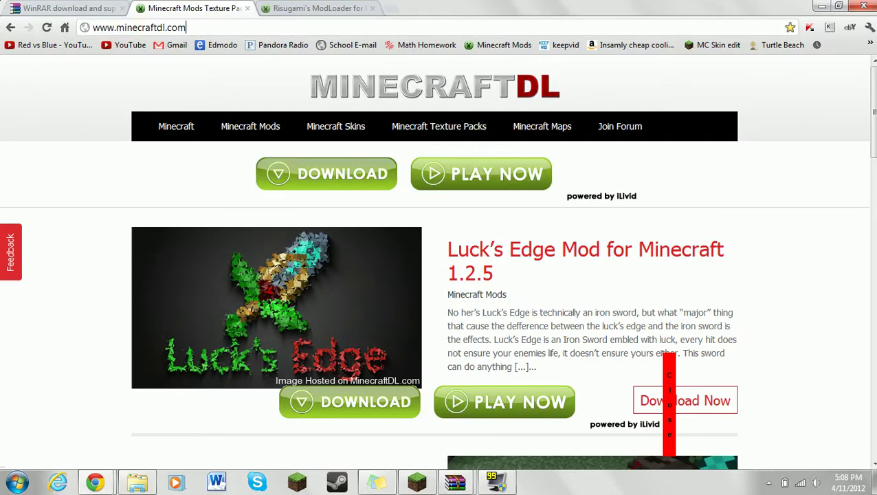
{"action": "scroll", "coordinate": [458, 246], "scroll_direction": "down", "scroll_amount": 2}
{"action": "scroll", "coordinate": [456, 247], "scroll_direction": "up", "scroll_amount": 2}
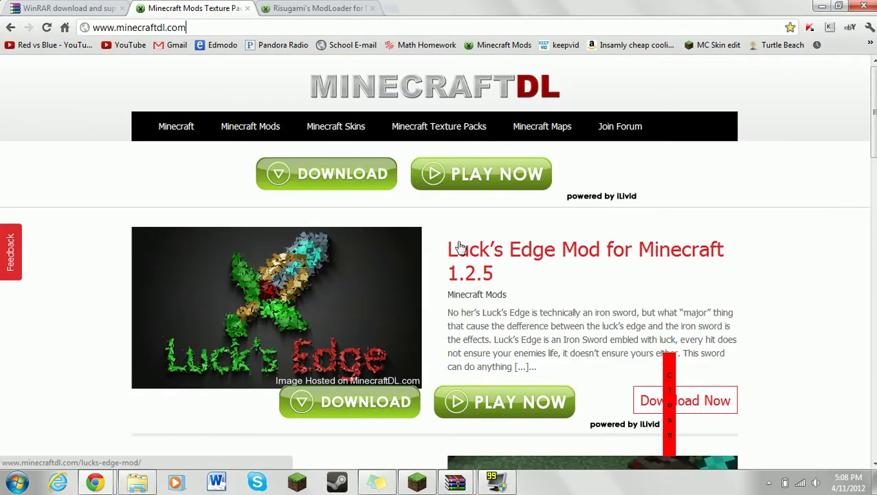
{"action": "scroll", "coordinate": [451, 239], "scroll_direction": "down", "scroll_amount": 4}
{"action": "scroll", "coordinate": [443, 236], "scroll_direction": "down", "scroll_amount": 1}
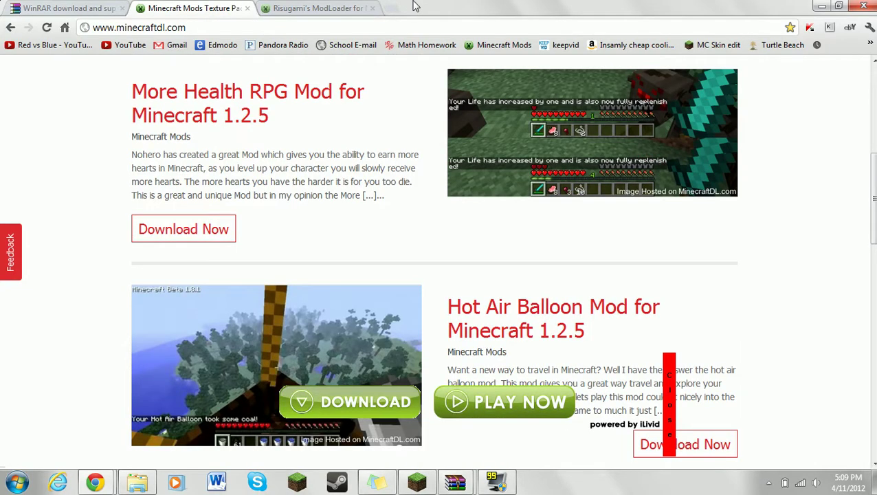
{"action": "scroll", "coordinate": [778, 157], "scroll_direction": "up", "scroll_amount": 8}
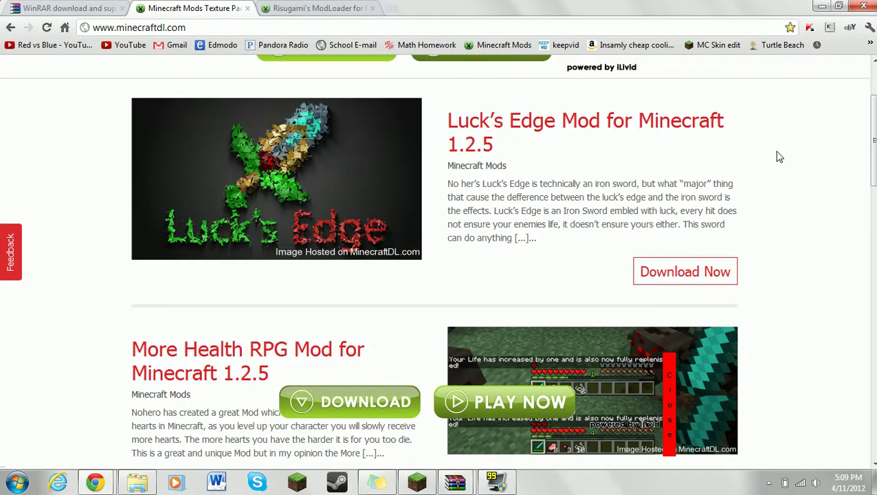
{"action": "scroll", "coordinate": [767, 154], "scroll_direction": "down", "scroll_amount": 10}
{"action": "scroll", "coordinate": [698, 149], "scroll_direction": "down", "scroll_amount": 10}
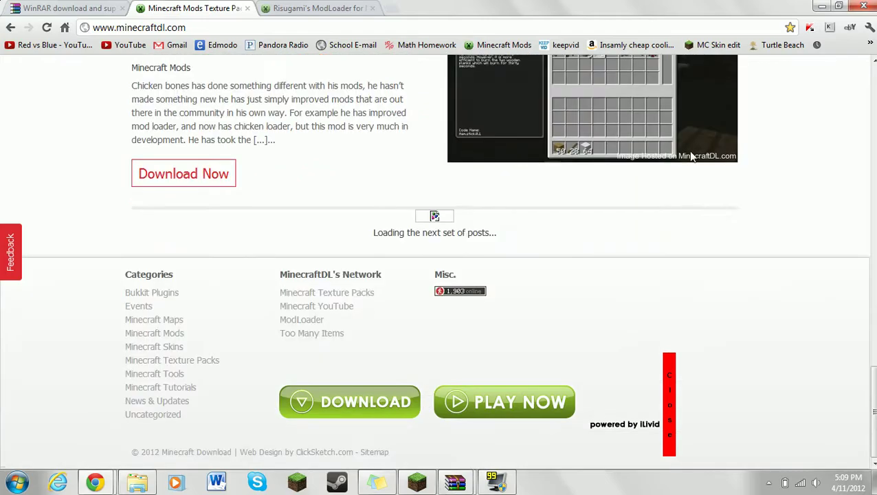
{"action": "scroll", "coordinate": [717, 173], "scroll_direction": "down", "scroll_amount": 2}
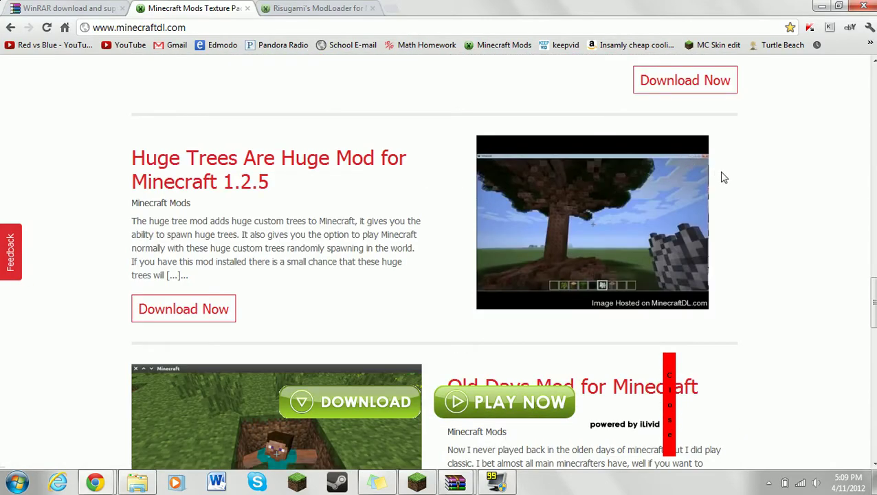
{"action": "scroll", "coordinate": [723, 172], "scroll_direction": "down", "scroll_amount": 7}
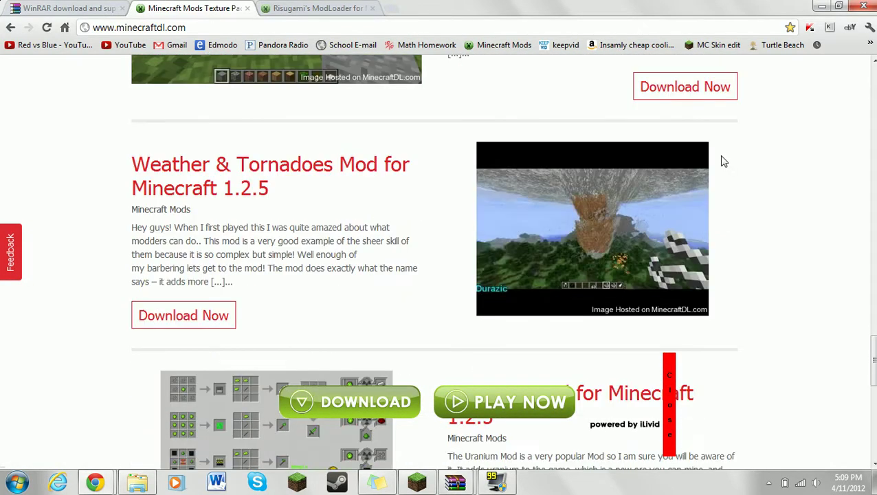
{"action": "scroll", "coordinate": [721, 156], "scroll_direction": "down", "scroll_amount": 8}
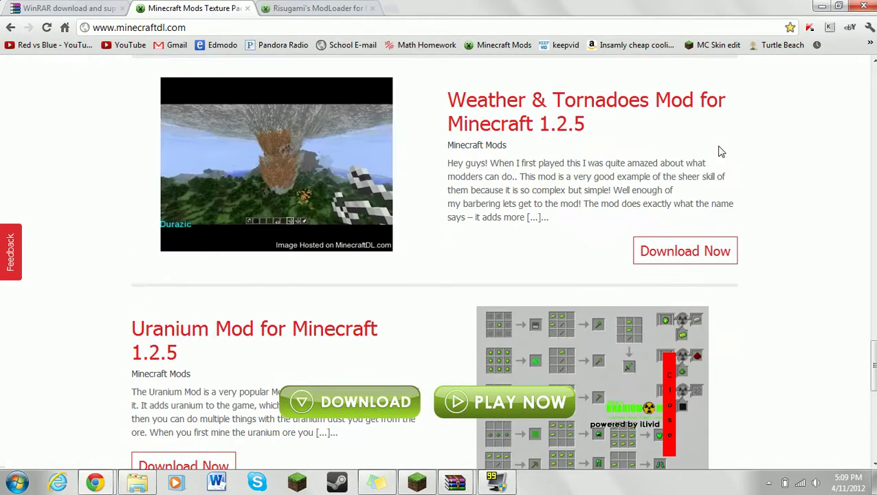
{"action": "scroll", "coordinate": [720, 151], "scroll_direction": "up", "scroll_amount": 15}
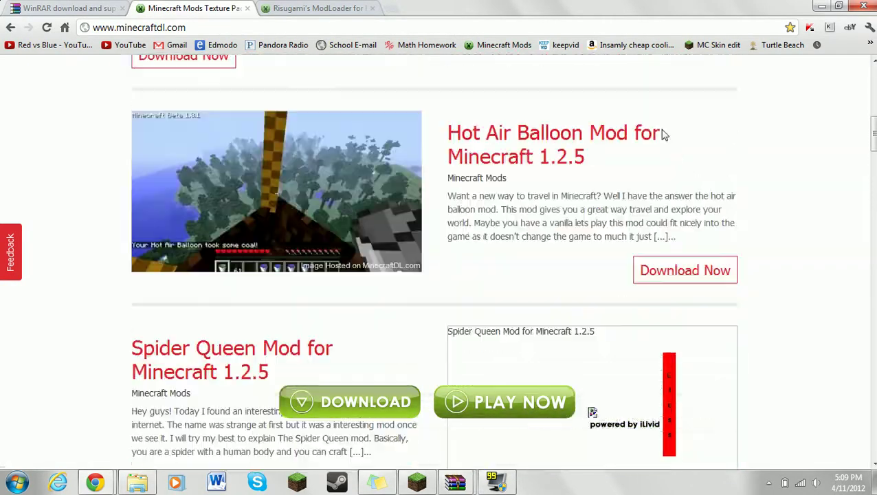
{"action": "scroll", "coordinate": [657, 130], "scroll_direction": "up", "scroll_amount": 3}
{"action": "scroll", "coordinate": [426, 170], "scroll_direction": "up", "scroll_amount": 3}
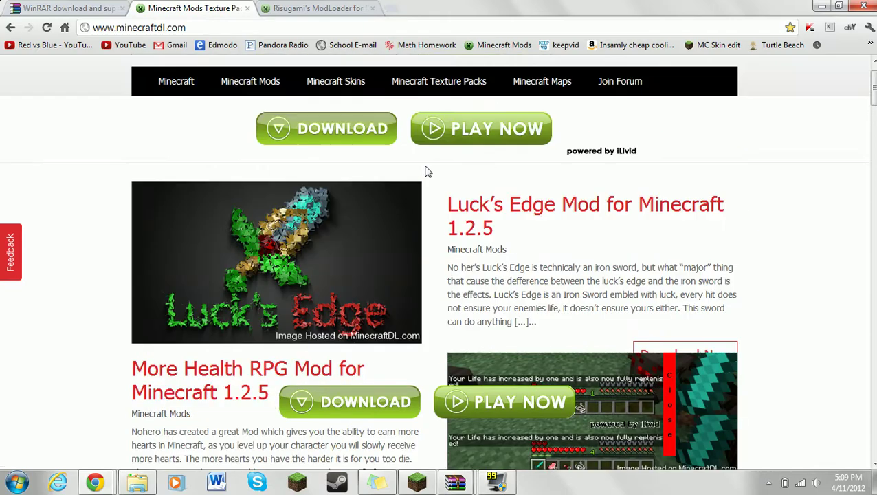
{"action": "scroll", "coordinate": [426, 170], "scroll_direction": "up", "scroll_amount": 1}
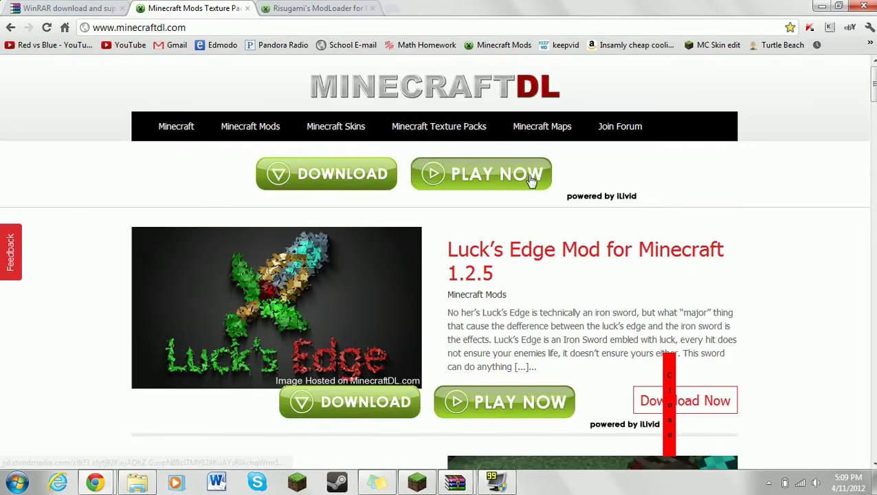
Switch to the Risugami's ModLoader page and examine its installation instructions and download link for Minecraft 1.2.5.
{"action": "left_click", "coordinate": [313, 8]}
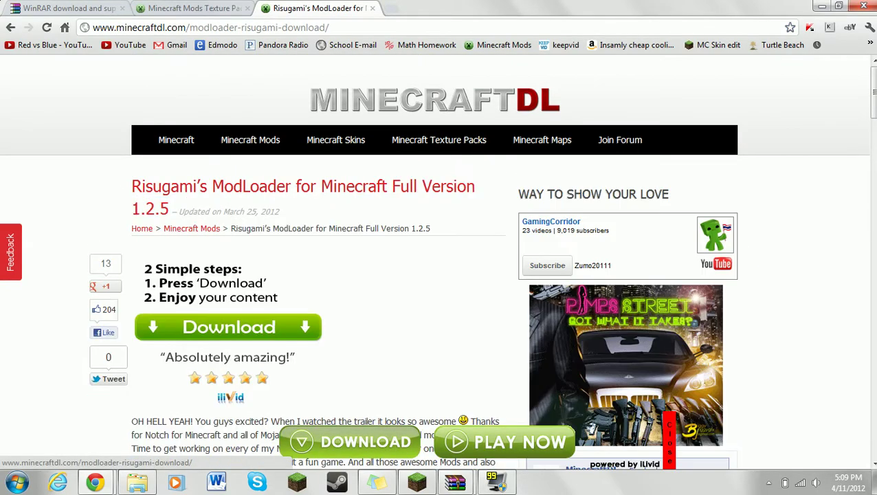
{"action": "key", "text": "ctrl+a"}
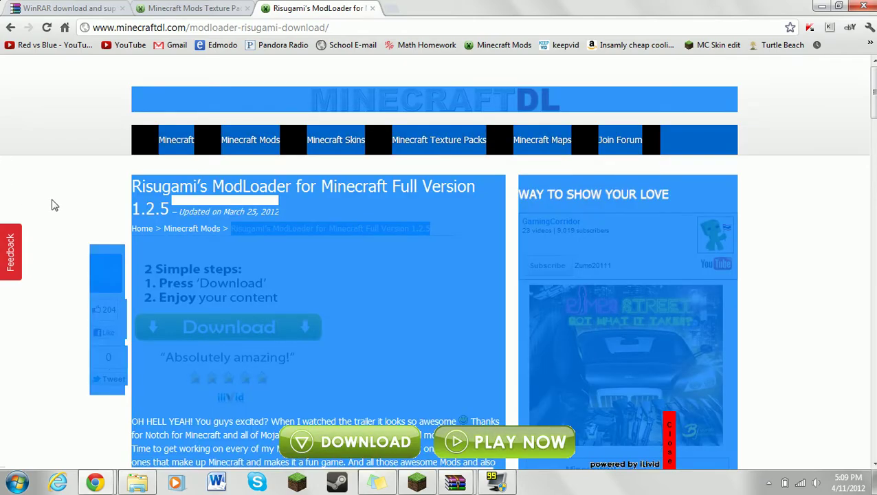
{"action": "left_click", "coordinate": [55, 204]}
{"action": "scroll", "coordinate": [61, 196], "scroll_direction": "down", "scroll_amount": 5}
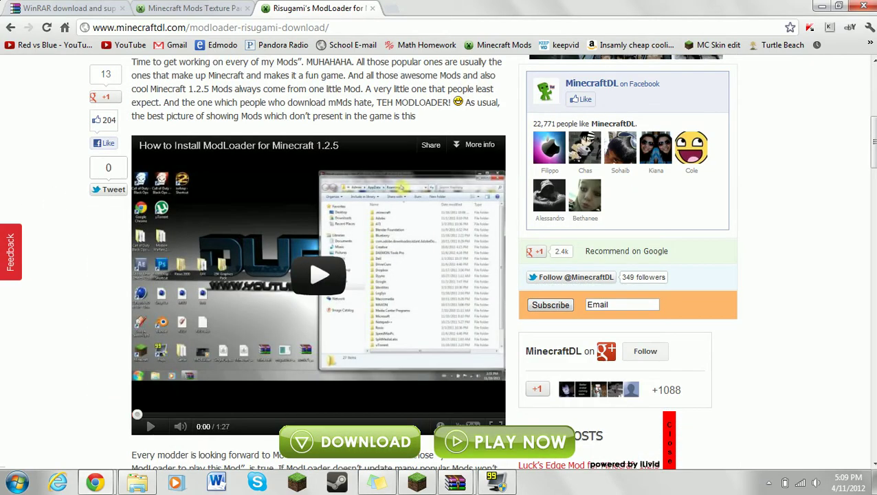
{"action": "scroll", "coordinate": [318, 247], "scroll_direction": "down", "scroll_amount": 5}
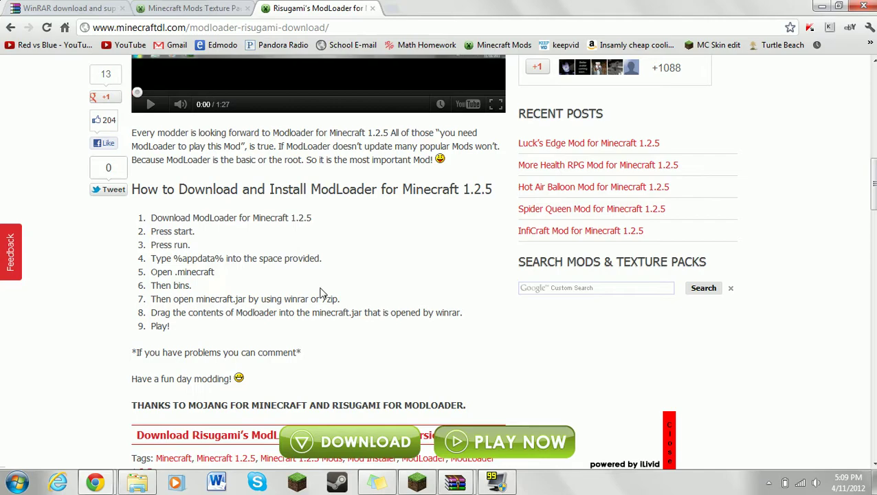
{"action": "scroll", "coordinate": [319, 294], "scroll_direction": "down", "scroll_amount": 3}
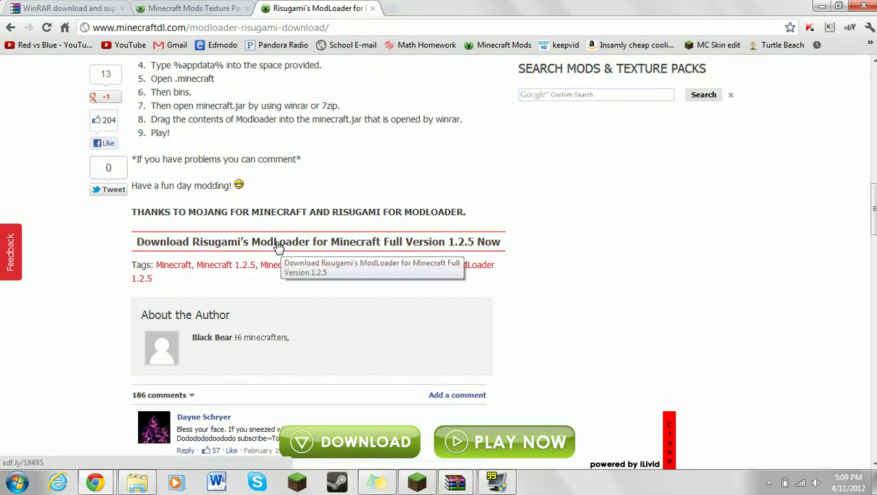
{"action": "scroll", "coordinate": [278, 247], "scroll_direction": "up", "scroll_amount": 1}
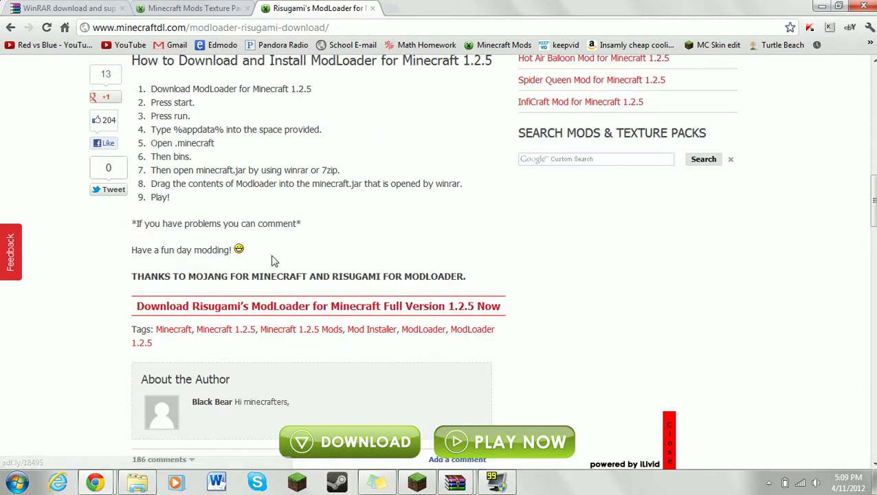
{"action": "scroll", "coordinate": [271, 261], "scroll_direction": "down", "scroll_amount": 1}
{"action": "scroll", "coordinate": [238, 295], "scroll_direction": "up", "scroll_amount": 10}
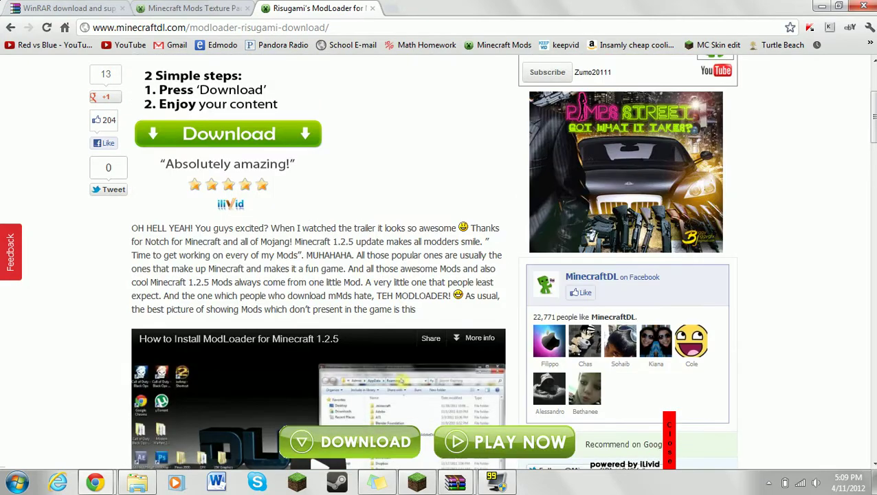
Bring up the ModLoader (4).zip archive in WinRAR, look through its class files, and minimize it.
{"action": "mouse_move", "coordinate": [457, 489]}
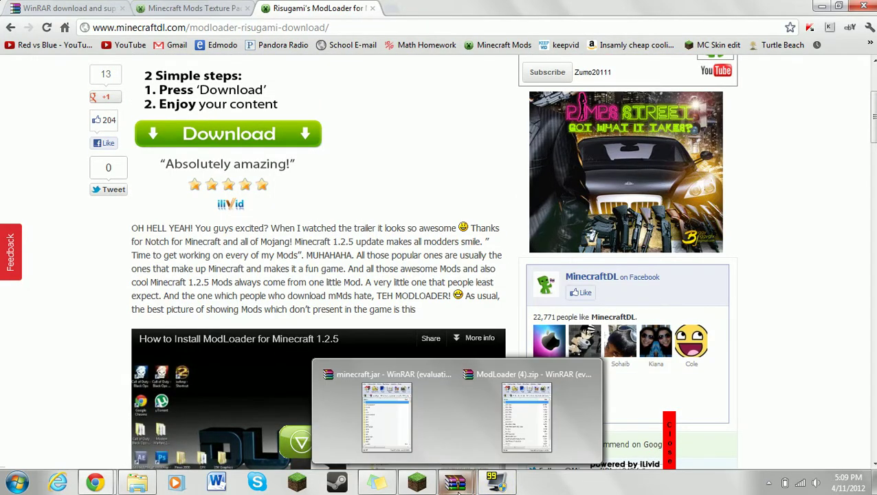
{"action": "left_click", "coordinate": [529, 422]}
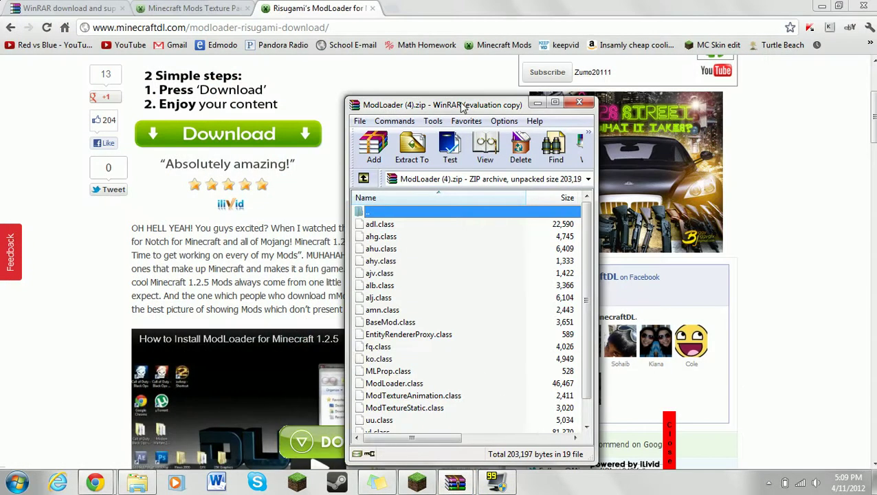
{"action": "left_click_drag", "start_coordinate": [462, 108], "coordinate": [179, 61]}
{"action": "scroll", "coordinate": [184, 291], "scroll_direction": "down", "scroll_amount": 1}
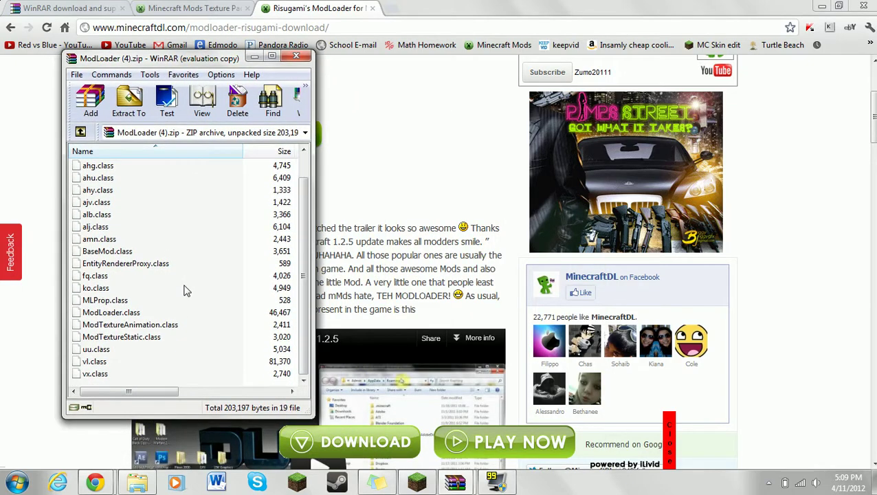
{"action": "scroll", "coordinate": [185, 289], "scroll_direction": "up", "scroll_amount": 1}
{"action": "left_click", "coordinate": [253, 57]}
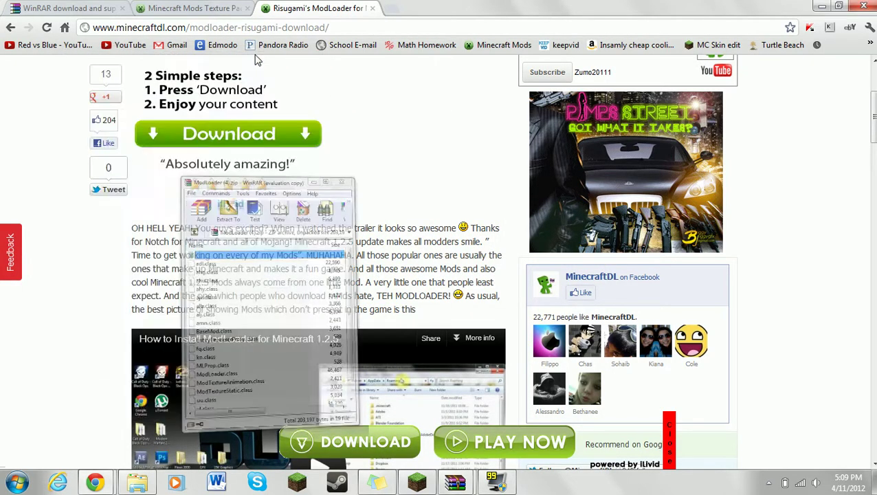
Open the Roaming application data folder by running %appdata% from the Windows search.
{"action": "left_click", "coordinate": [18, 483]}
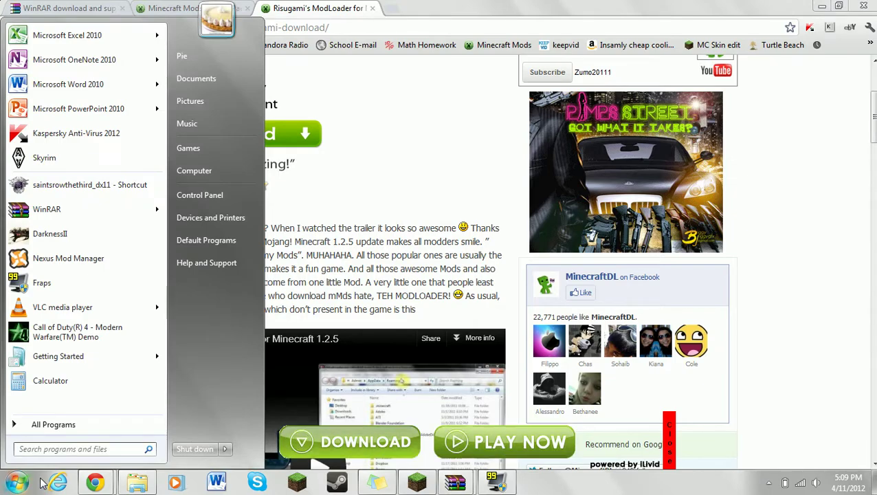
{"action": "type", "text": "%app"}
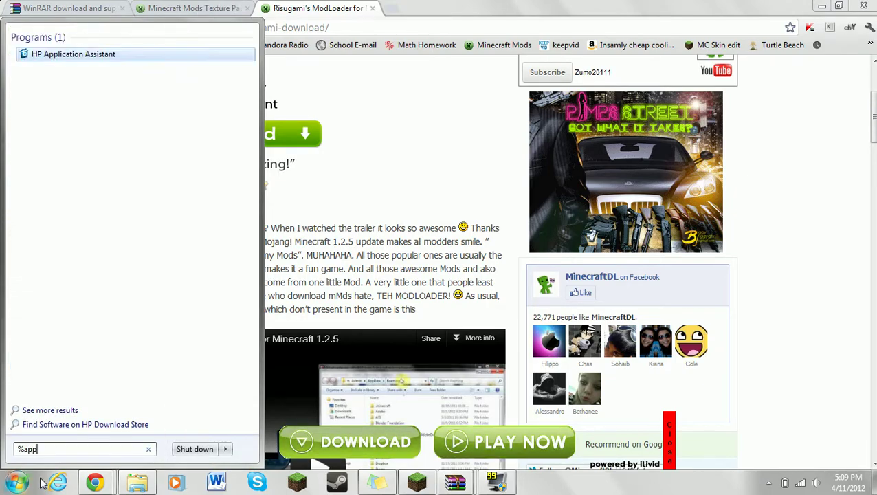
{"action": "type", "text": "data"}
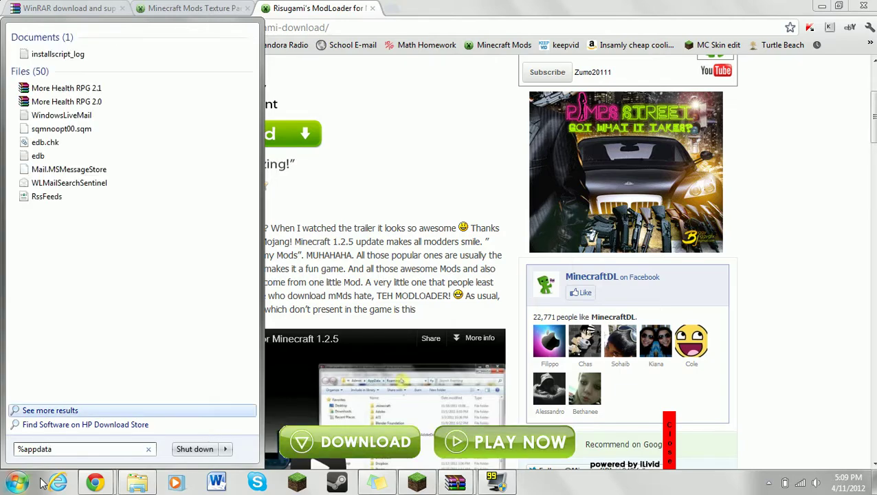
{"action": "type", "text": "%"}
{"action": "key", "text": "Return"}
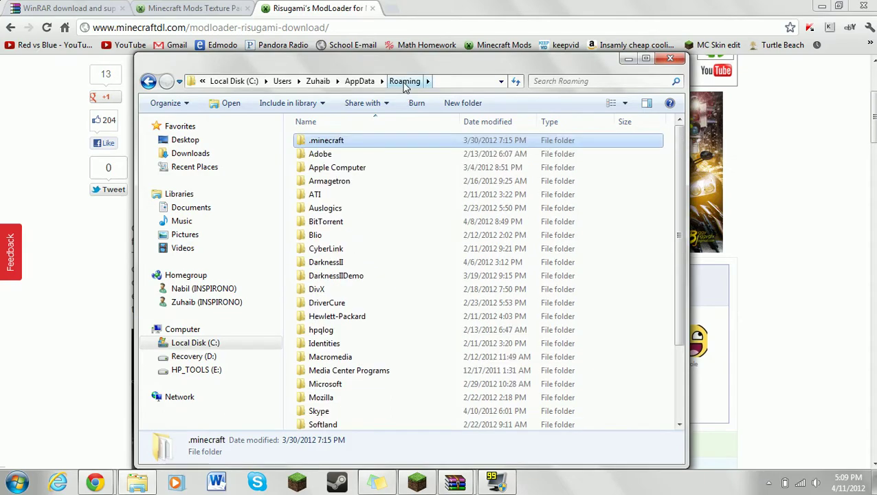
Go into the bin folder inside .minecraft and open the minecraft archive in WinRAR.
{"action": "scroll", "coordinate": [376, 133], "scroll_direction": "down", "scroll_amount": 1}
{"action": "scroll", "coordinate": [400, 233], "scroll_direction": "down", "scroll_amount": 2}
{"action": "scroll", "coordinate": [401, 233], "scroll_direction": "up", "scroll_amount": 3}
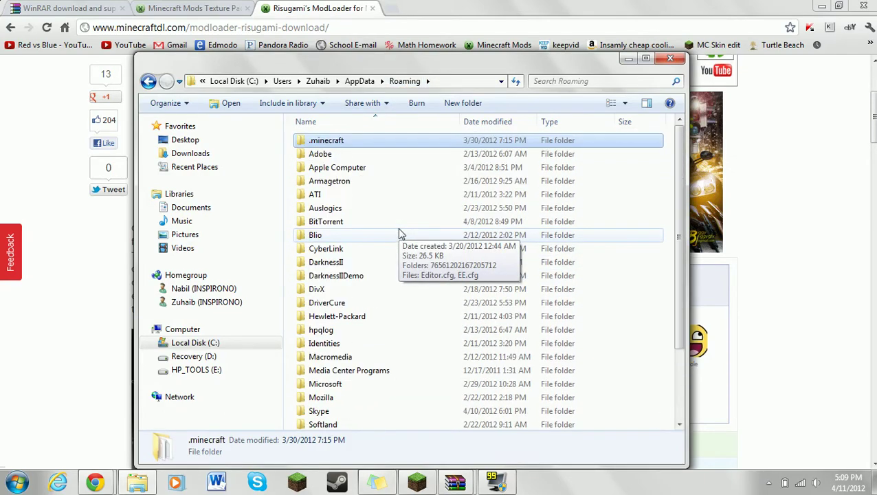
{"action": "double_click", "coordinate": [323, 142]}
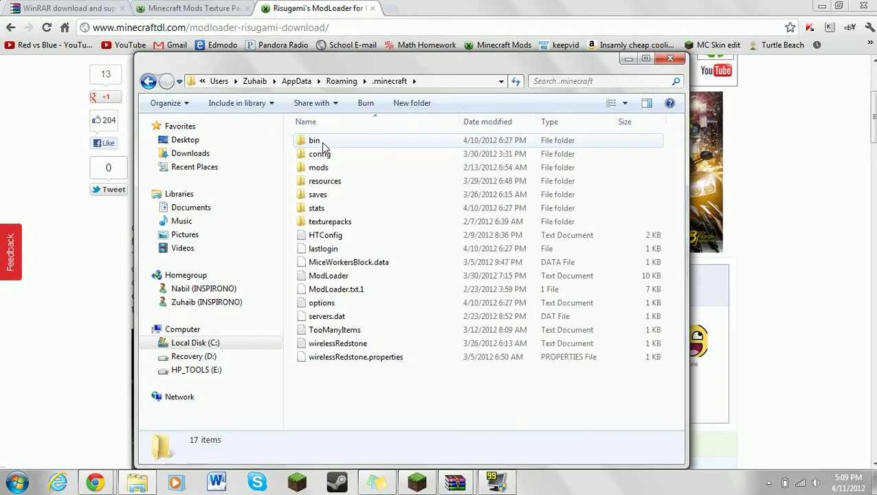
{"action": "double_click", "coordinate": [322, 142]}
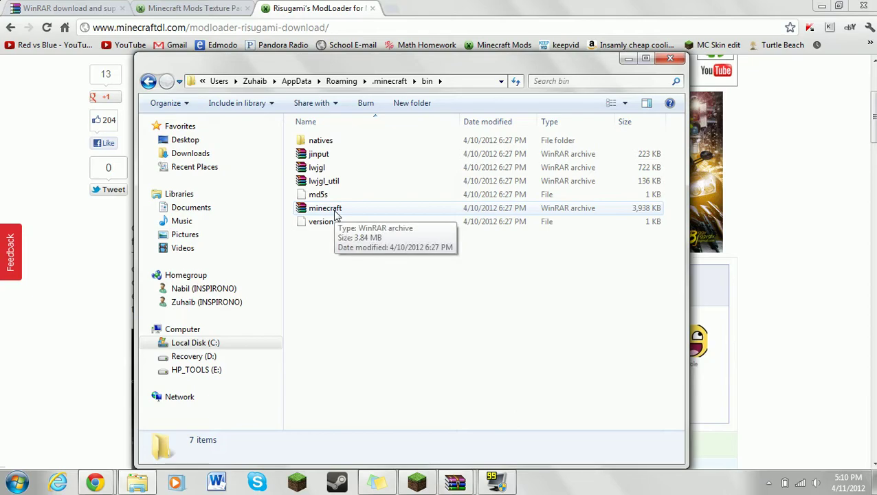
{"action": "double_click", "coordinate": [333, 210]}
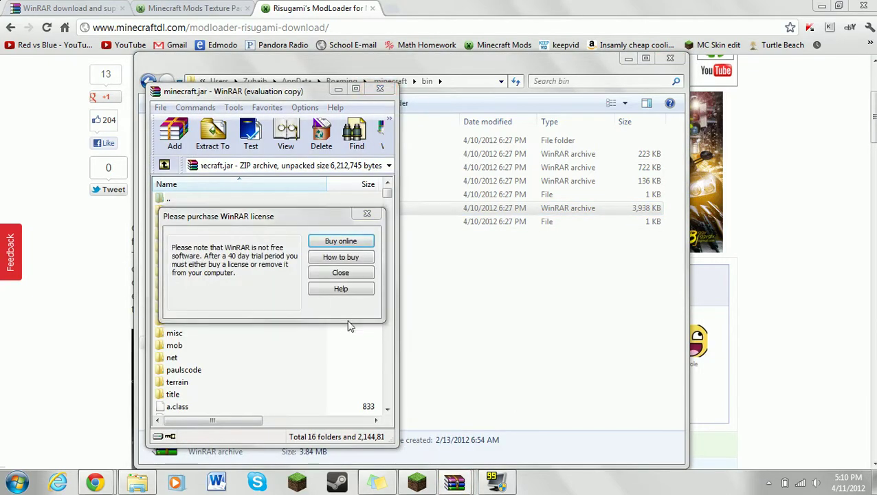
Dismiss the WinRAR license notice and place the minecraft.jar window beside the reopened ModLoader (4).zip archive.
{"action": "left_click", "coordinate": [347, 276]}
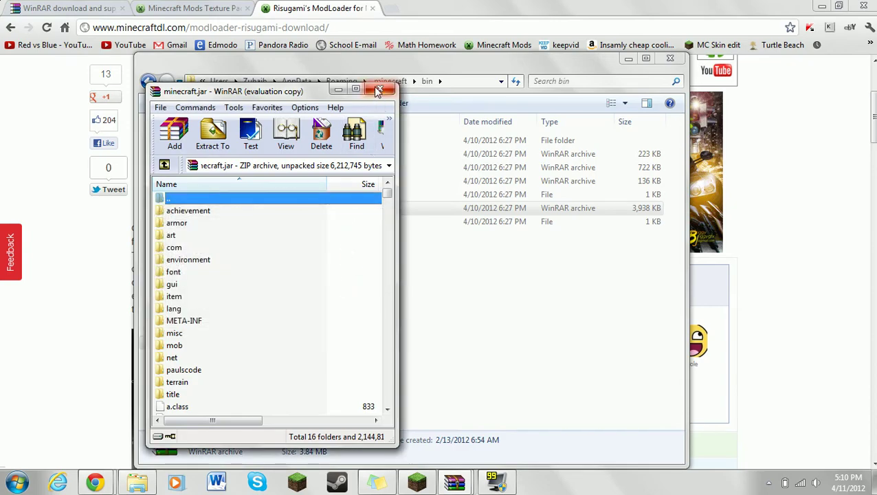
{"action": "left_click", "coordinate": [376, 93]}
{"action": "mouse_move", "coordinate": [454, 481]}
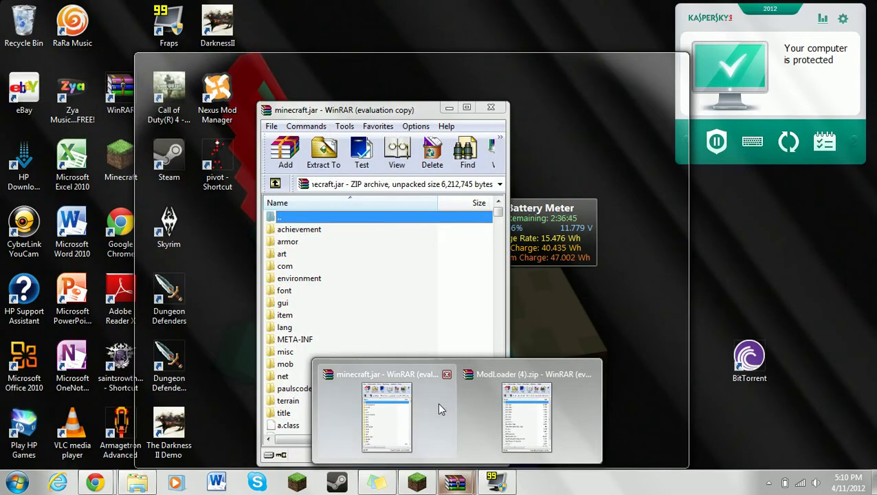
{"action": "left_click", "coordinate": [439, 404]}
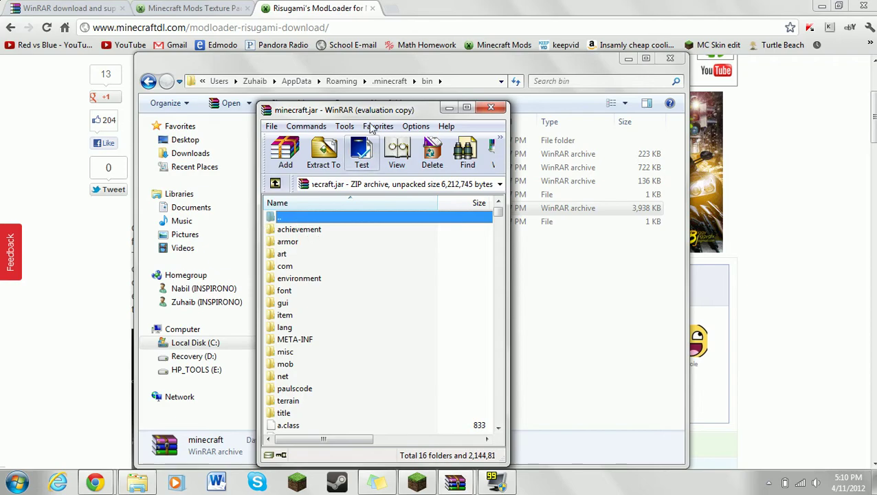
{"action": "left_click_drag", "start_coordinate": [376, 113], "coordinate": [523, 96]}
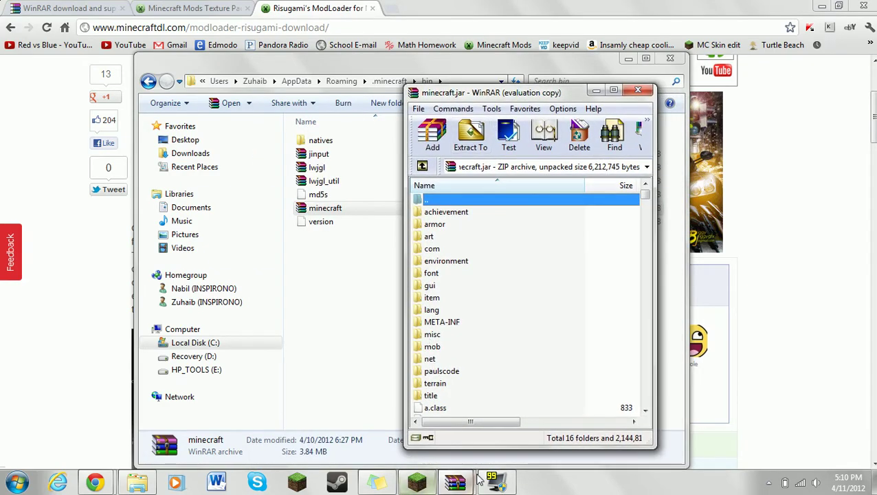
{"action": "mouse_move", "coordinate": [480, 479]}
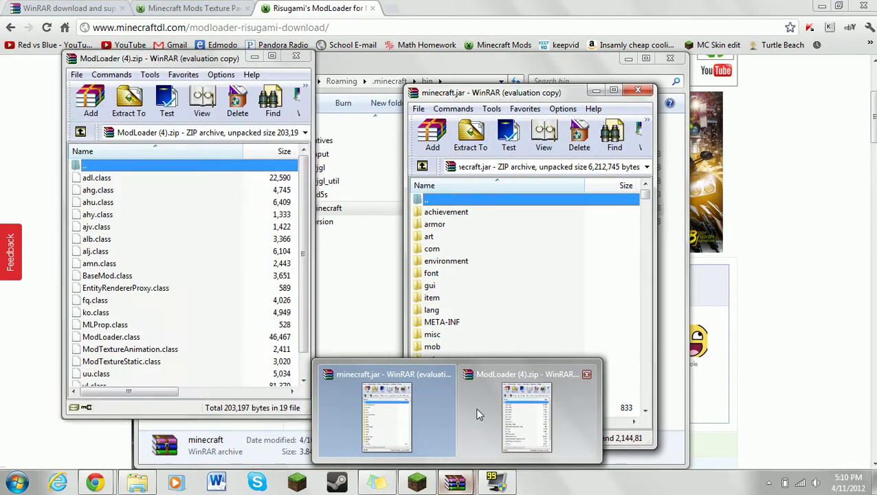
{"action": "left_click", "coordinate": [475, 406]}
Add all class files from ModLoader (4).zip, without the parent folder entry, to minecraft.jar using ZIP format and Add and replace files.
{"action": "left_click", "coordinate": [165, 275]}
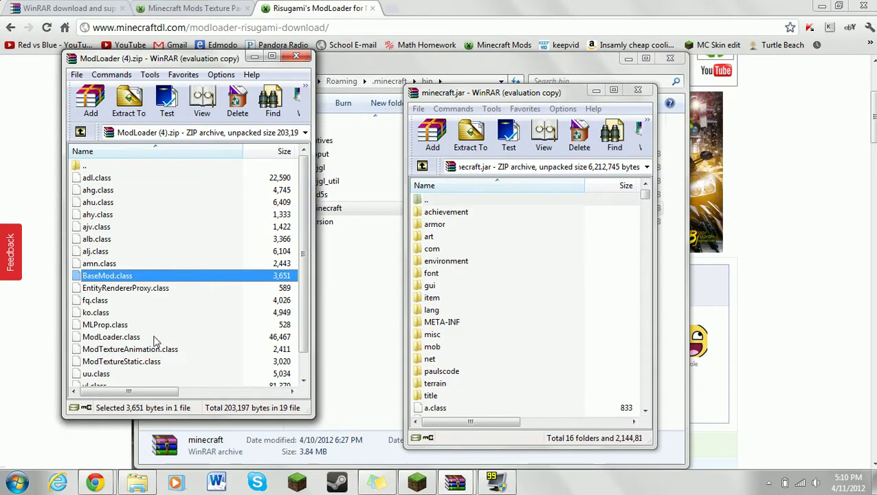
{"action": "key", "text": "ctrl+a"}
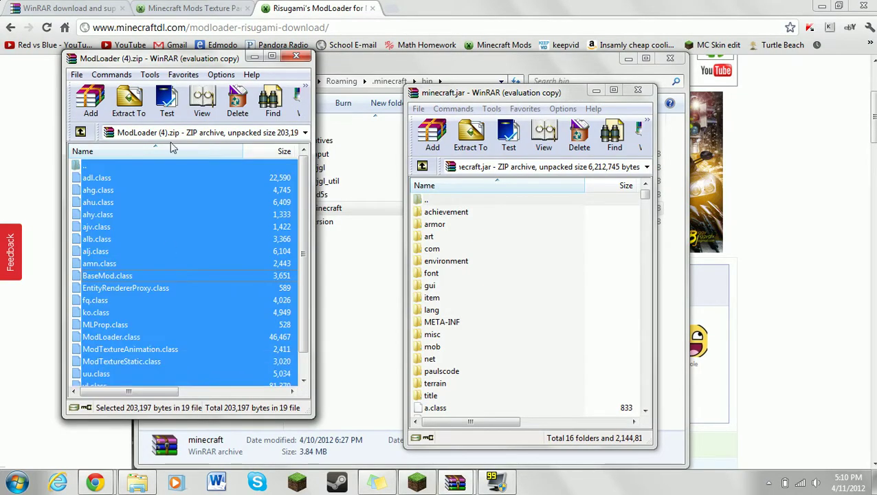
{"action": "left_click", "coordinate": [103, 167], "text": "ctrl"}
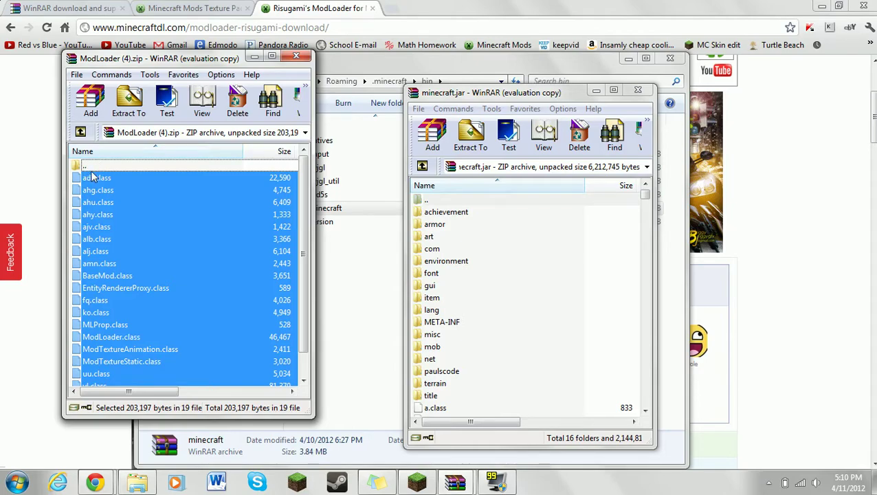
{"action": "left_click_drag", "start_coordinate": [120, 187], "coordinate": [460, 283]}
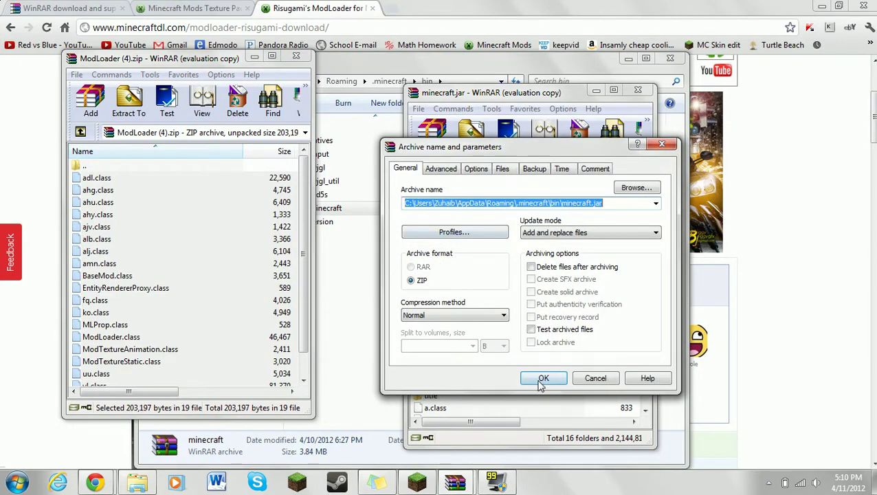
{"action": "left_click", "coordinate": [542, 380]}
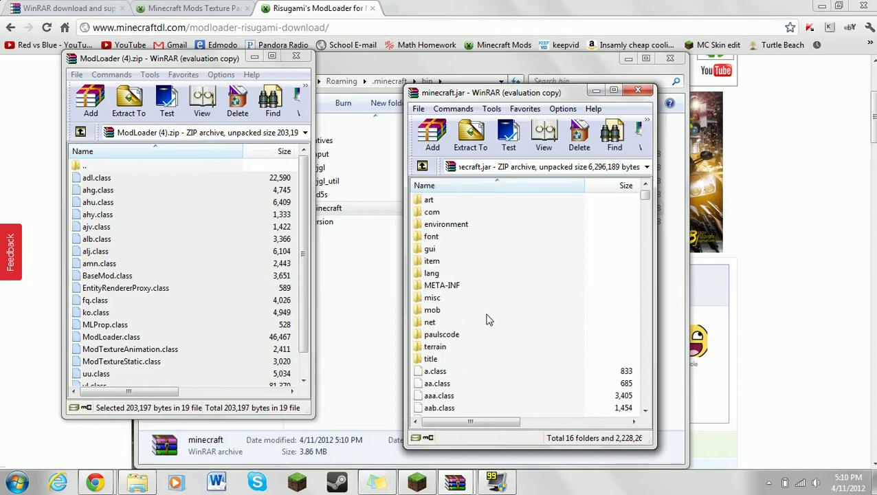
Delete the META-INF folder from minecraft.jar and check the remaining folder list.
{"action": "left_click", "coordinate": [454, 285]}
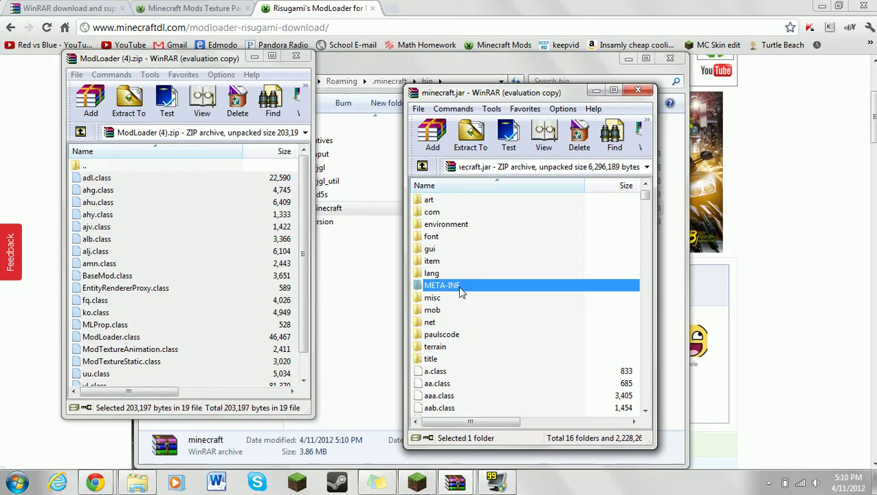
{"action": "key", "text": "Delete"}
{"action": "left_click", "coordinate": [454, 285]}
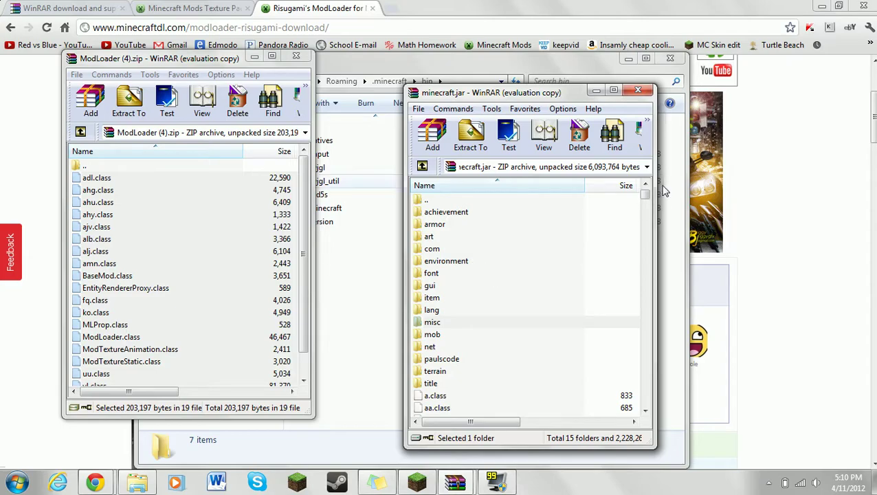
{"action": "left_click_drag", "start_coordinate": [645, 195], "coordinate": [646, 197]}
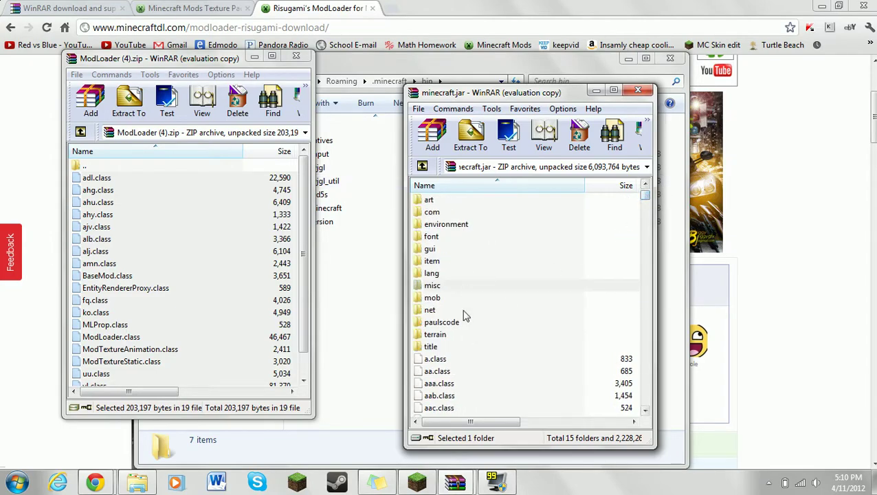
Close the minecraft.jar archive and the bin folder, and minimize ModLoader (4).zip.
{"action": "left_click", "coordinate": [639, 92]}
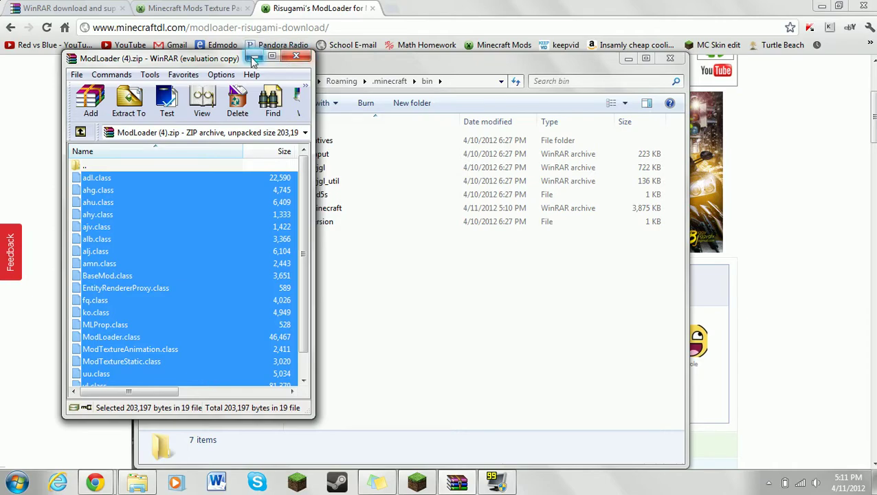
{"action": "right_click", "coordinate": [244, 263]}
{"action": "left_click", "coordinate": [182, 273]}
{"action": "left_click", "coordinate": [182, 276]}
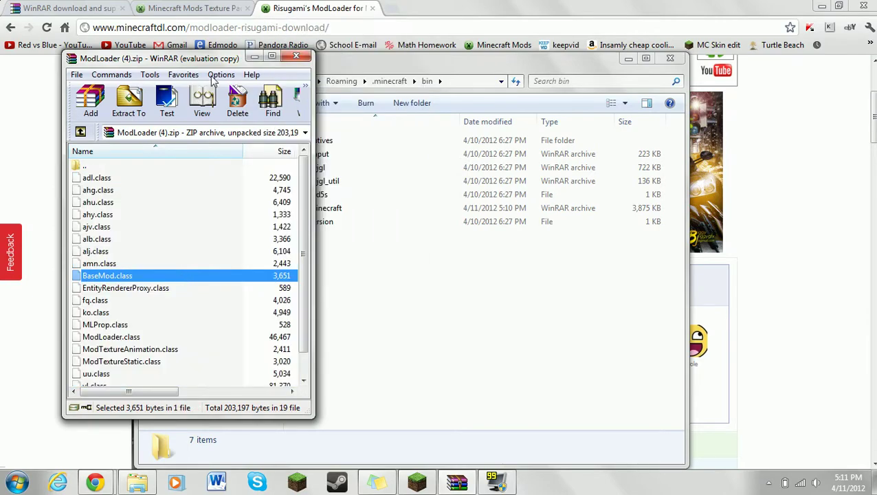
{"action": "left_click", "coordinate": [255, 57]}
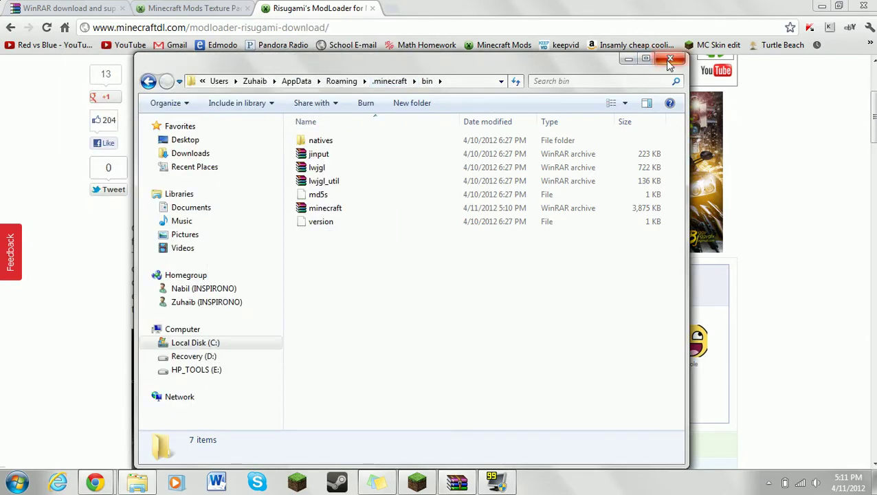
{"action": "left_click", "coordinate": [670, 61]}
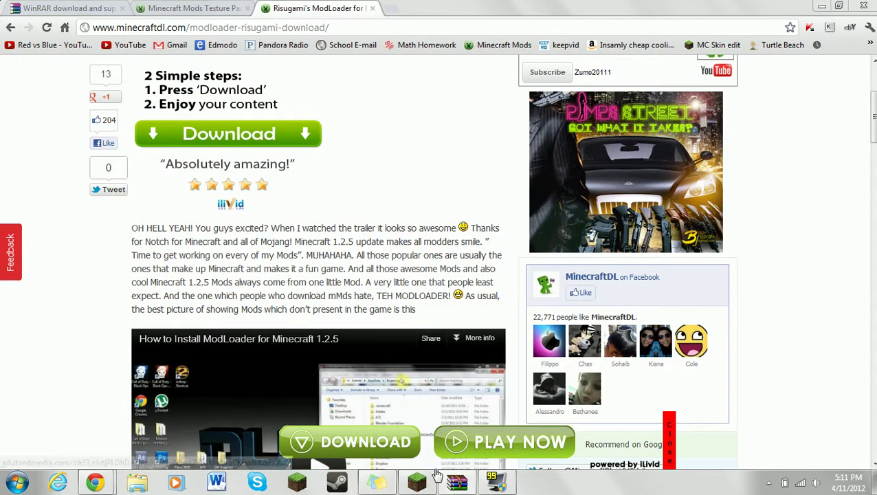
Switch to the Minecraft Launcher and look through the Minecraft 1.2.5 news and change list.
{"action": "left_click", "coordinate": [417, 484]}
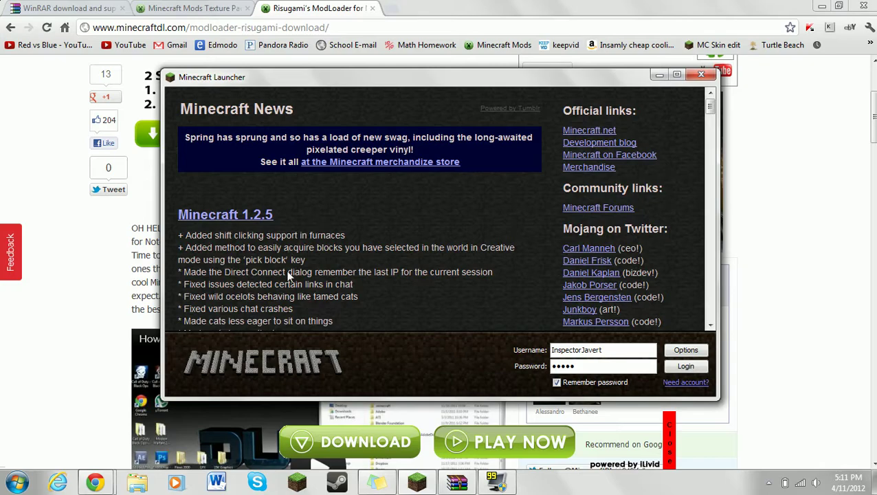
{"action": "scroll", "coordinate": [436, 311], "scroll_direction": "down", "scroll_amount": 3}
{"action": "scroll", "coordinate": [437, 310], "scroll_direction": "up", "scroll_amount": 3}
{"action": "scroll", "coordinate": [322, 322], "scroll_direction": "down", "scroll_amount": 5}
{"action": "scroll", "coordinate": [317, 319], "scroll_direction": "up", "scroll_amount": 5}
{"action": "scroll", "coordinate": [316, 318], "scroll_direction": "down", "scroll_amount": 7}
{"action": "scroll", "coordinate": [317, 319], "scroll_direction": "up", "scroll_amount": 6}
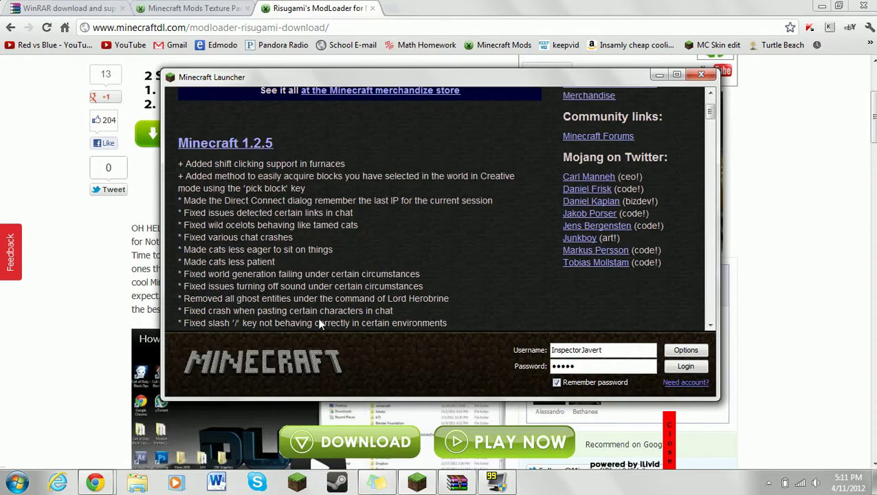
{"action": "scroll", "coordinate": [317, 318], "scroll_direction": "up", "scroll_amount": 2}
Turn on the forced game update in the launcher options and log in with the remembered account to start Minecraft.
{"action": "left_click", "coordinate": [684, 350]}
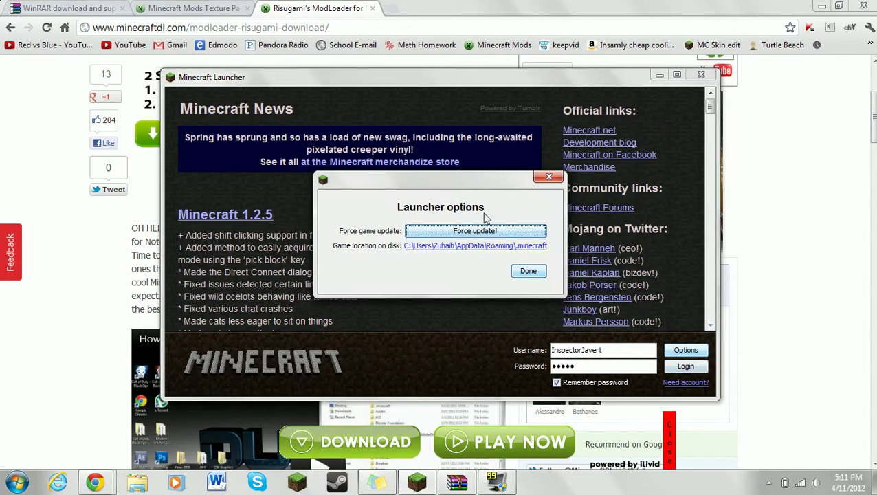
{"action": "left_click", "coordinate": [474, 231]}
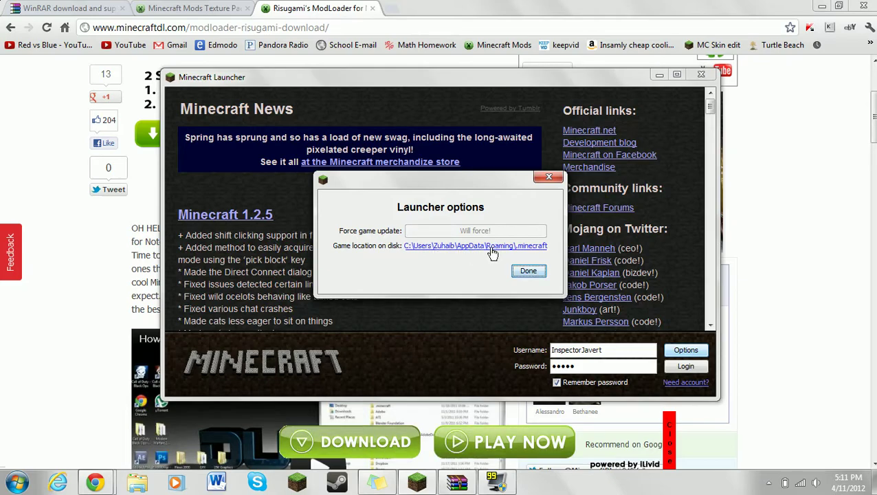
{"action": "left_click", "coordinate": [526, 276]}
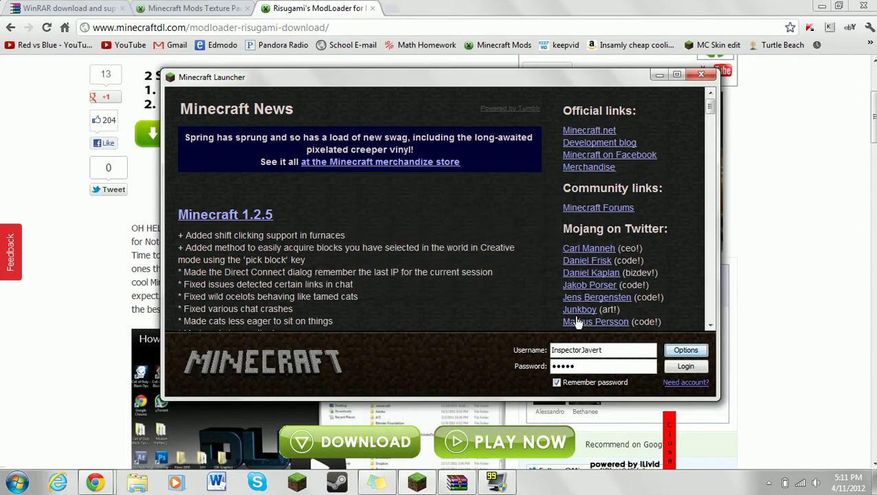
{"action": "left_click", "coordinate": [684, 367]}
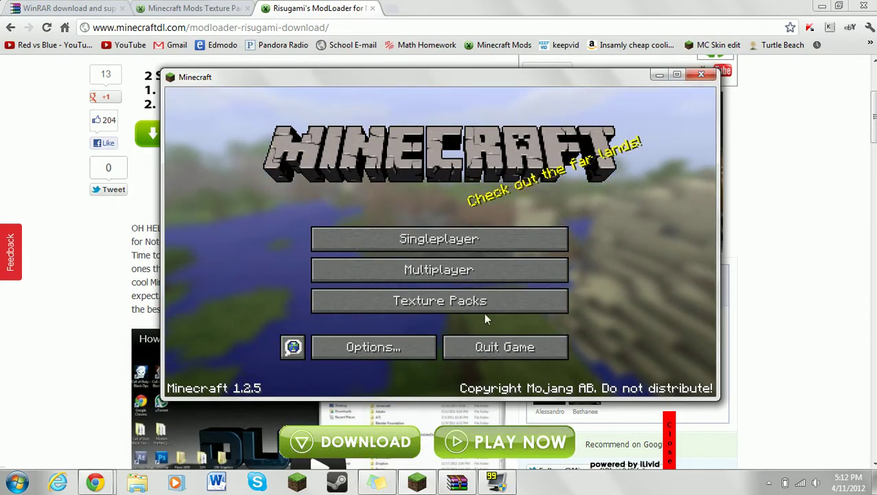
Return to the ModLoader page in the browser and review its installation instructions and download link.
{"action": "left_click", "coordinate": [466, 345]}
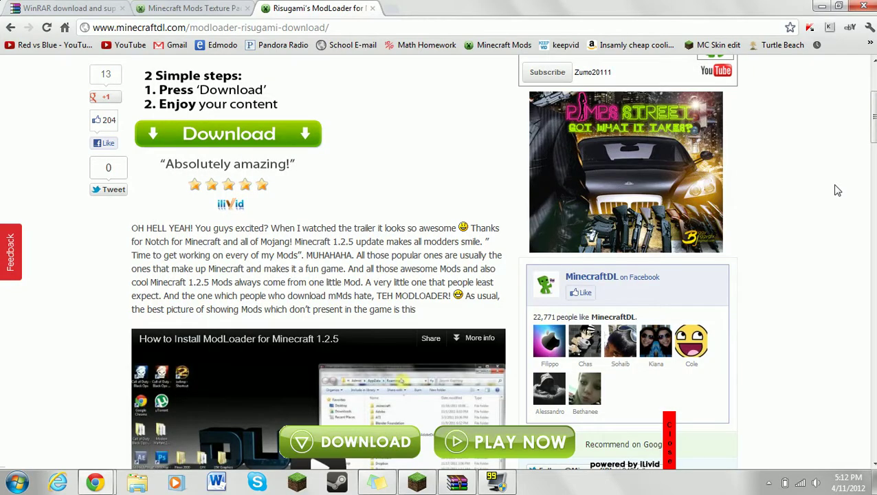
{"action": "scroll", "coordinate": [837, 191], "scroll_direction": "down", "scroll_amount": 8}
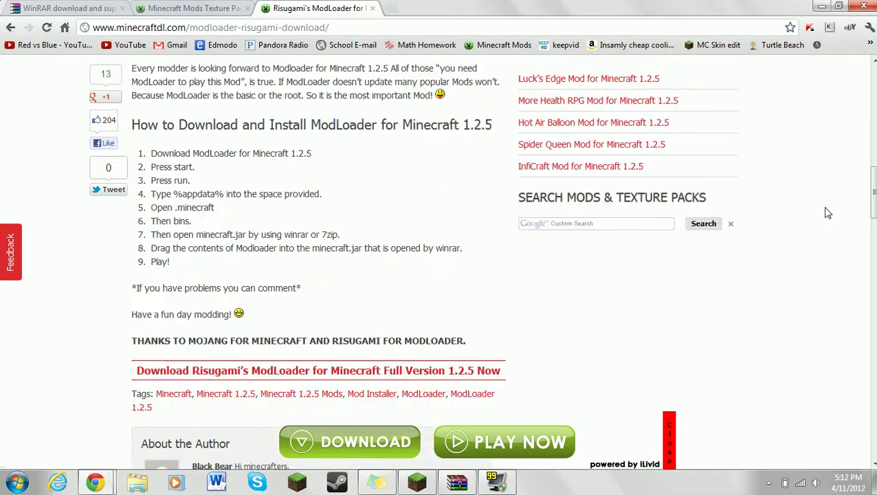
{"action": "scroll", "coordinate": [827, 213], "scroll_direction": "up", "scroll_amount": 10}
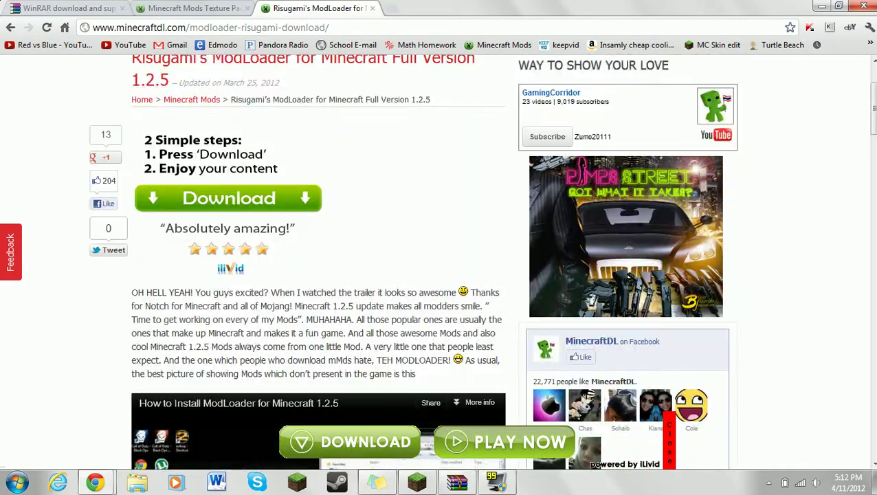
{"action": "scroll", "coordinate": [36, 301], "scroll_direction": "up", "scroll_amount": 2}
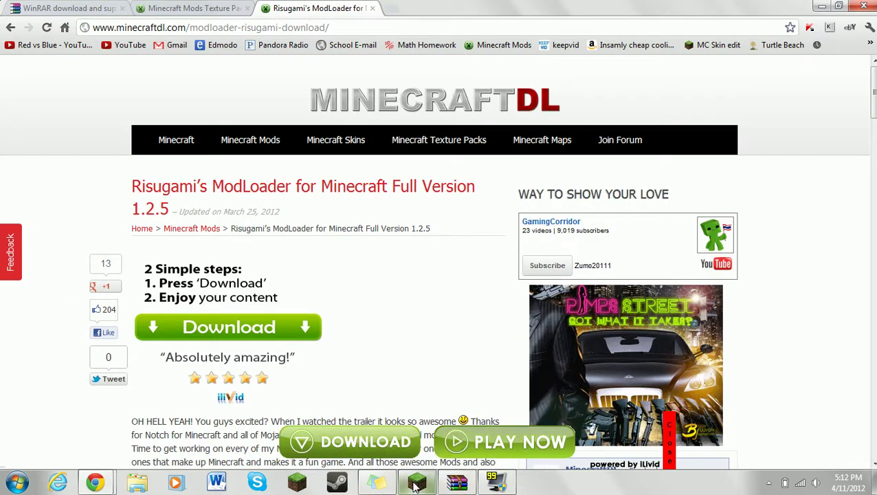
Switch back to Minecraft and quit the game, returning to the ModLoader page.
{"action": "left_click", "coordinate": [435, 454]}
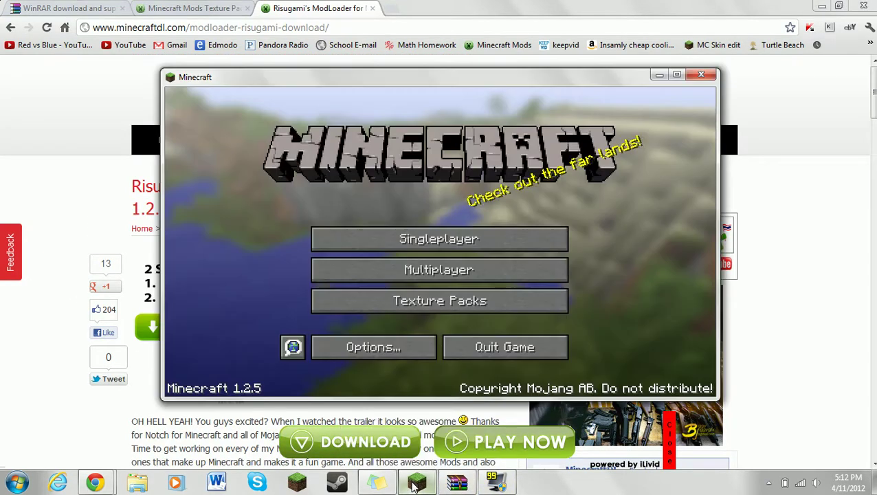
{"action": "left_click", "coordinate": [504, 351]}
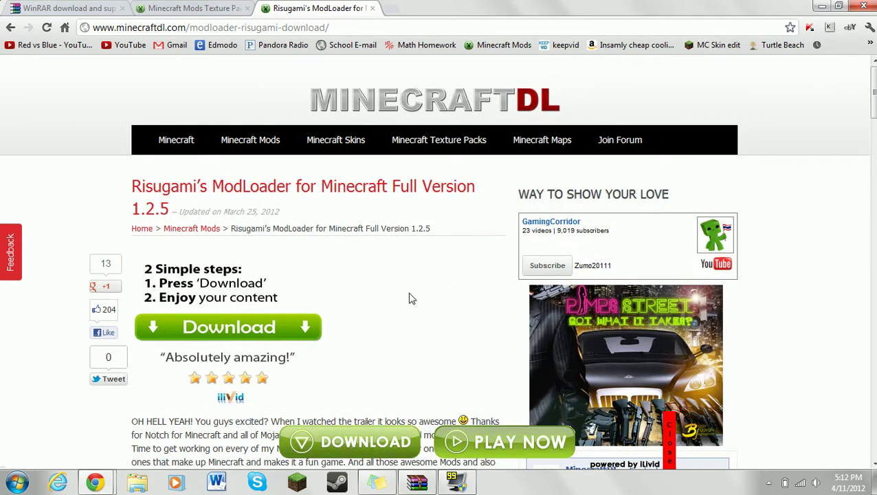
{"action": "scroll", "coordinate": [408, 298], "scroll_direction": "down", "scroll_amount": 1}
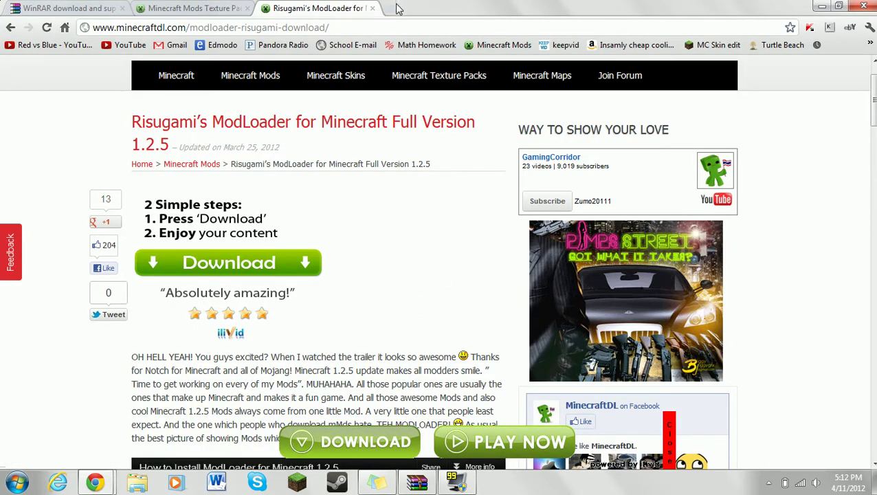